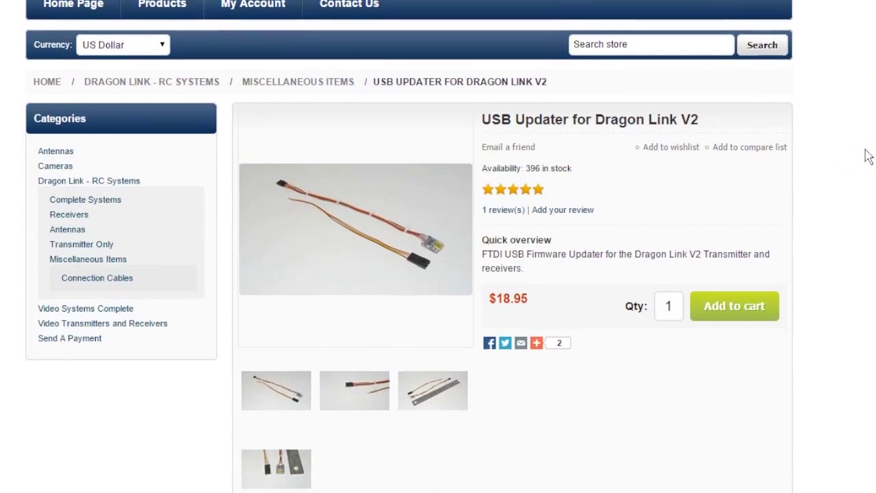
# Step: Scroll through the $18.95 USB Updater for Dragon Link V2 product description
pyautogui.scroll(-1, 868, 156)
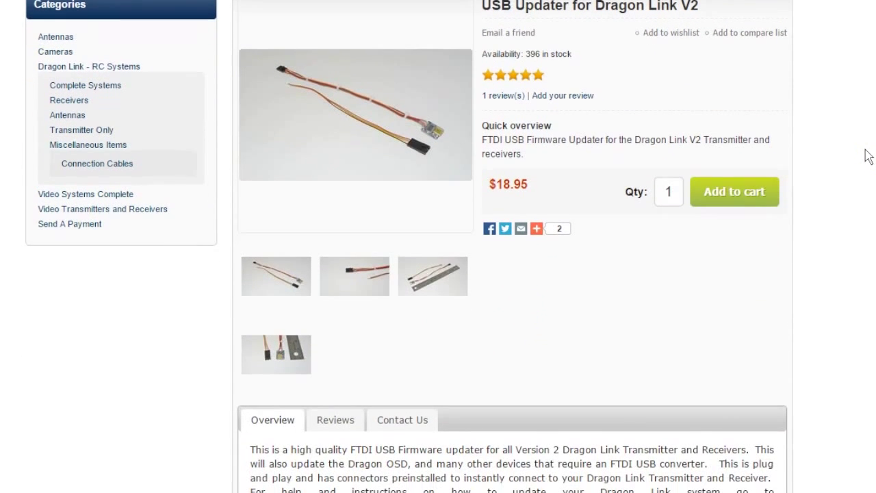
pyautogui.scroll(-2, 868, 156)
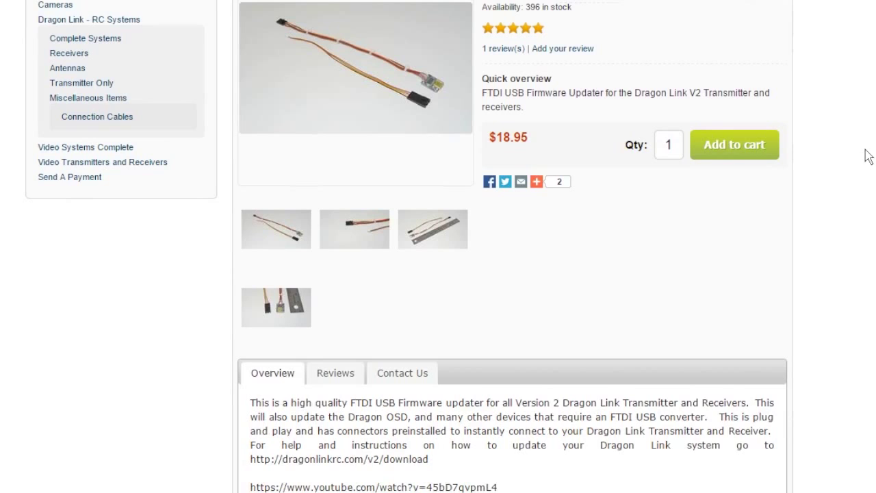
pyautogui.scroll(-2, 868, 156)
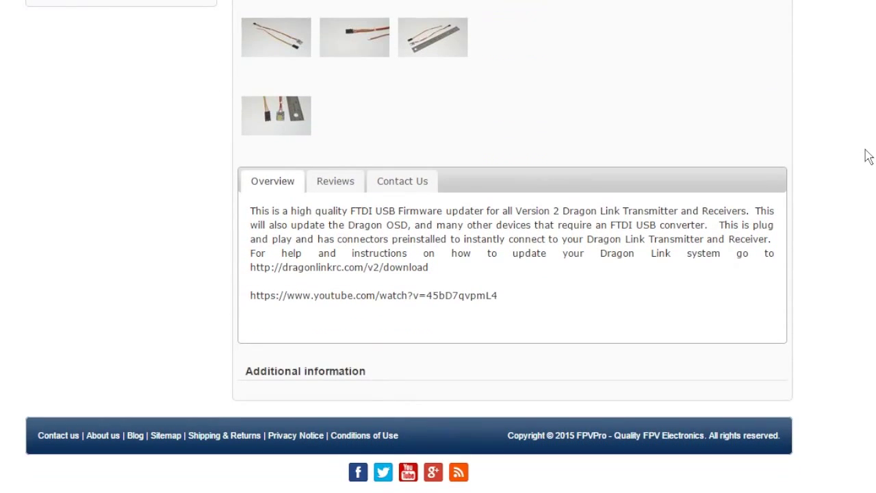
pyautogui.scroll(6, 868, 156)
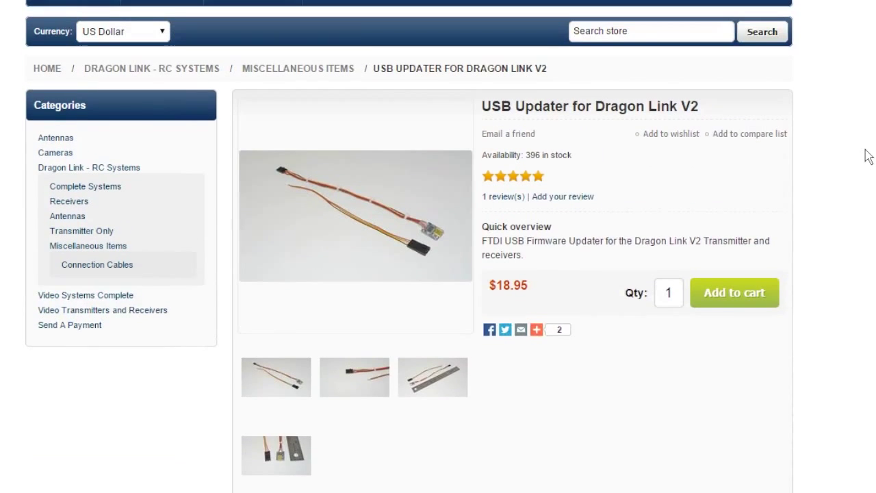
pyautogui.click(533, 331)
# Step: View each product photo in turn, ending on the cables-beside-a-ruler picture
pyautogui.click(354, 383)
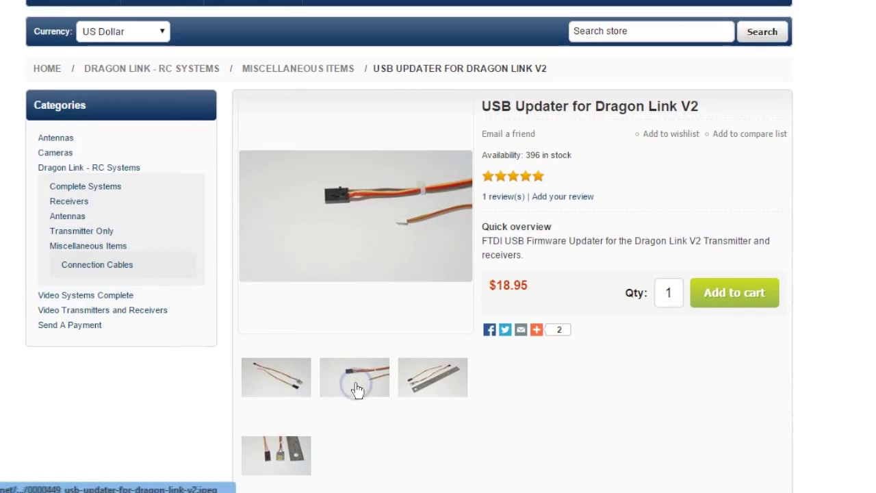
pyautogui.click(423, 384)
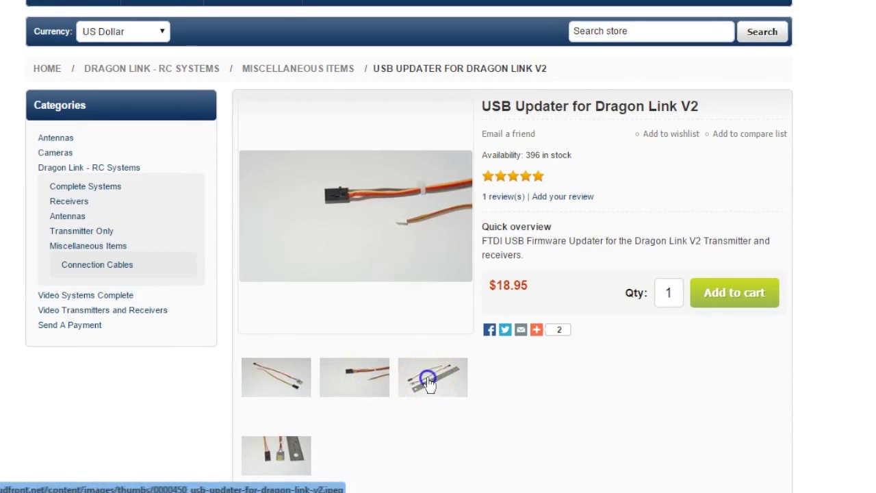
pyautogui.click(272, 458)
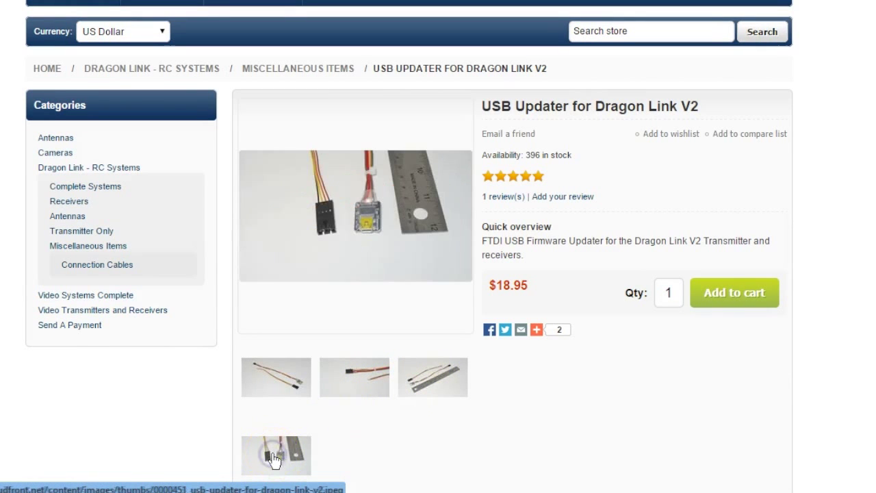
pyautogui.click(276, 374)
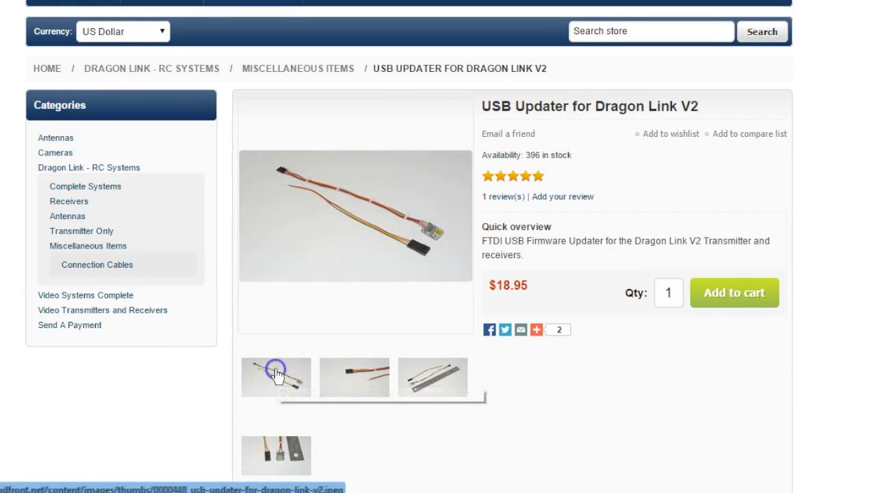
pyautogui.click(349, 385)
pyautogui.click(464, 378)
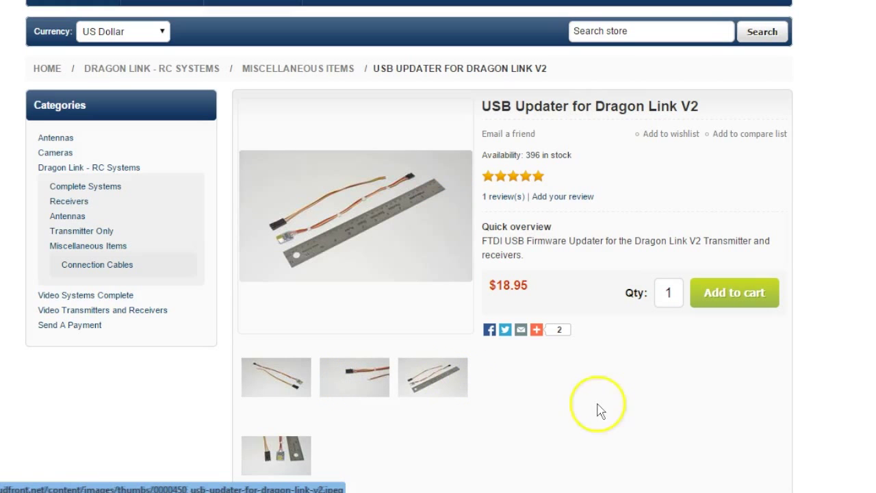
pyautogui.scroll(-1, 598, 410)
pyautogui.scroll(-1, 597, 409)
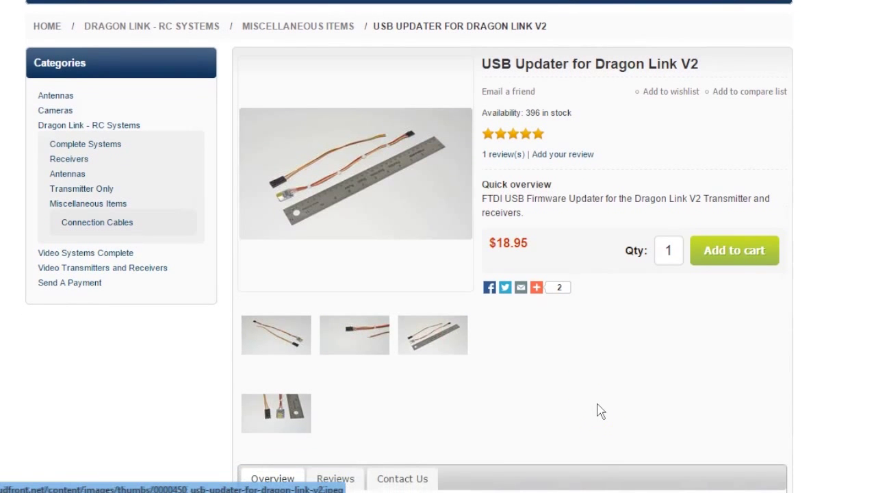
pyautogui.scroll(-3, 598, 408)
pyautogui.scroll(10, 599, 409)
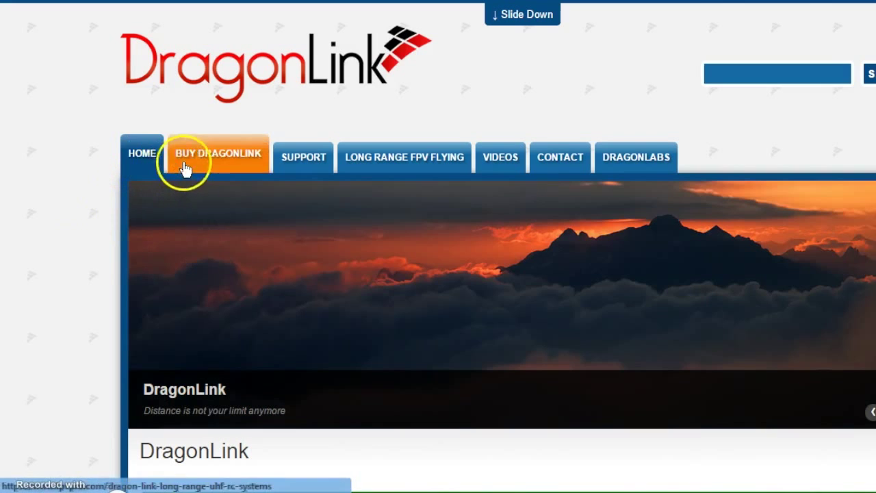
# Step: From Support > Downloads, download the V2 NextGen firmware package with update software as DragonLinkNextGen.zip
pyautogui.moveTo(299, 162)
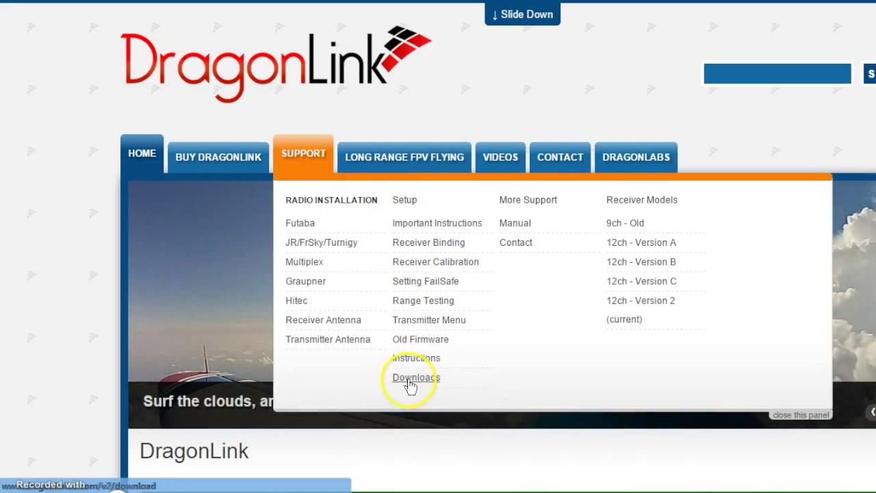
pyautogui.click(410, 384)
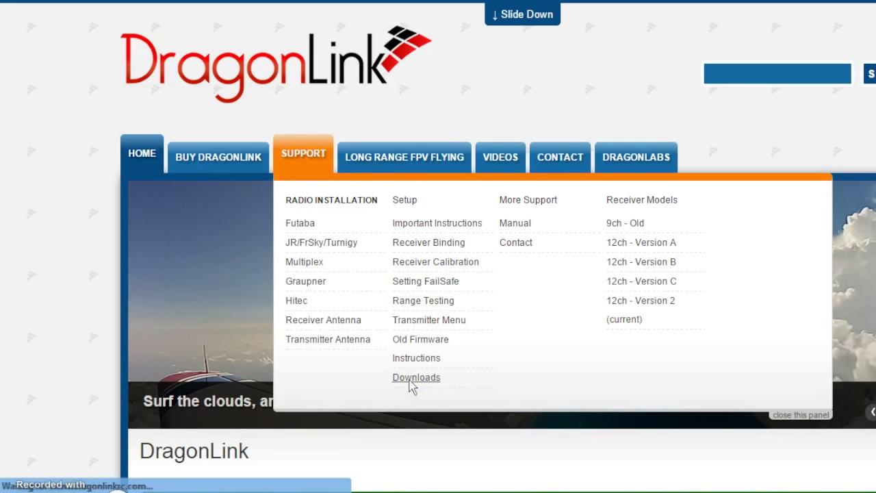
pyautogui.scroll(-2, 471, 411)
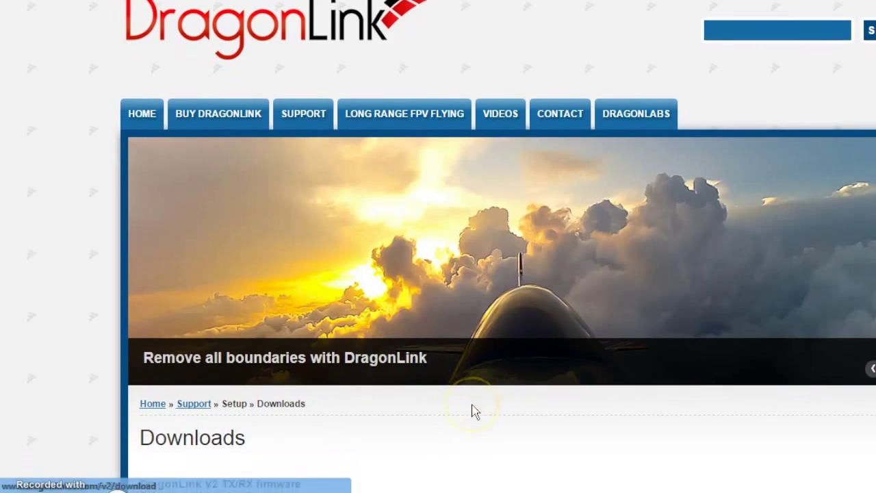
pyautogui.scroll(-3, 472, 410)
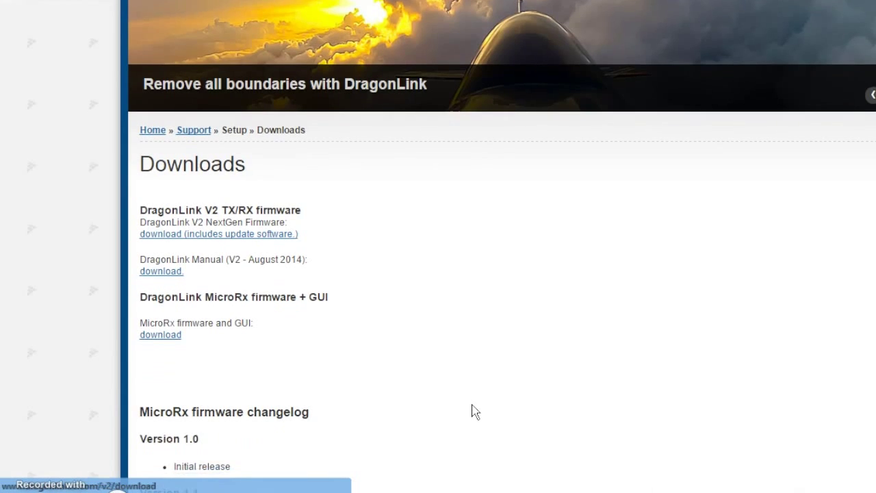
pyautogui.scroll(-3, 476, 411)
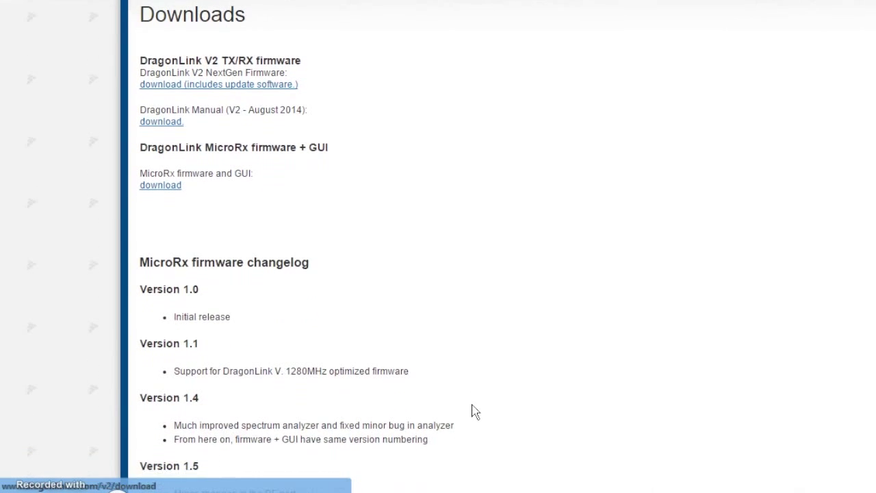
pyautogui.click(228, 88)
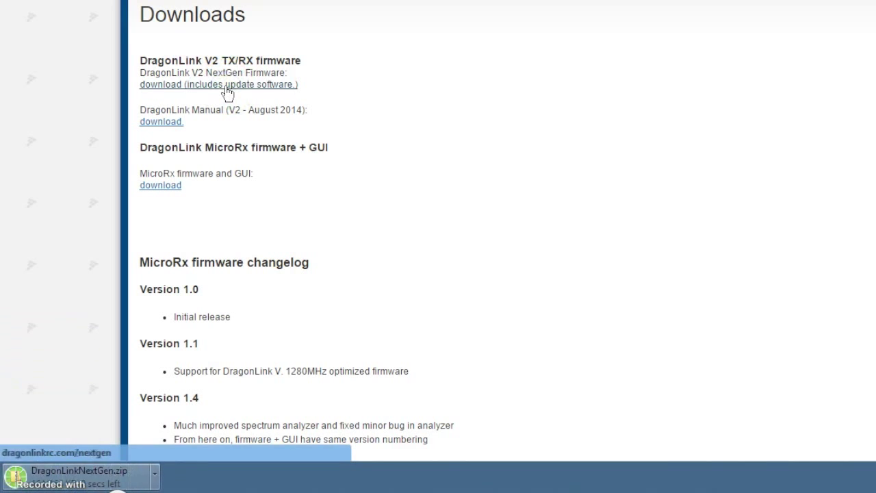
pyautogui.click(177, 337)
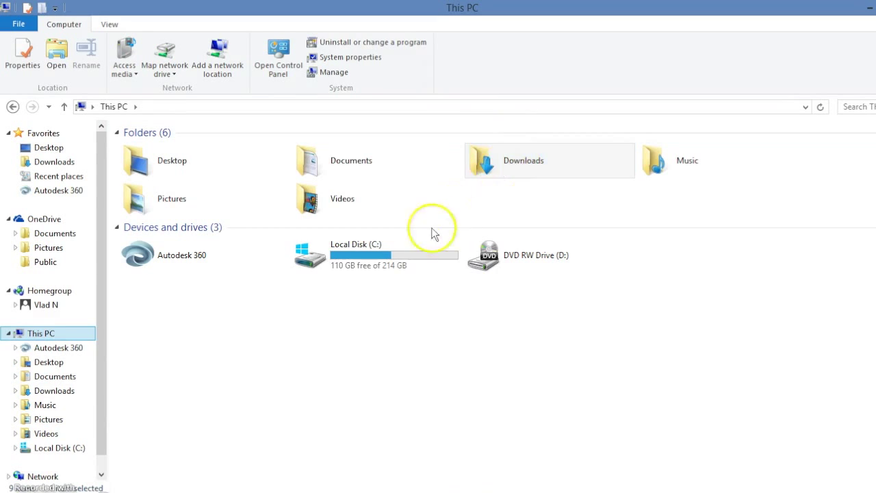
# Step: Extract DragonLinkNextGen.zip in Downloads into a DragonLinkNextGen folder
pyautogui.click(482, 164)
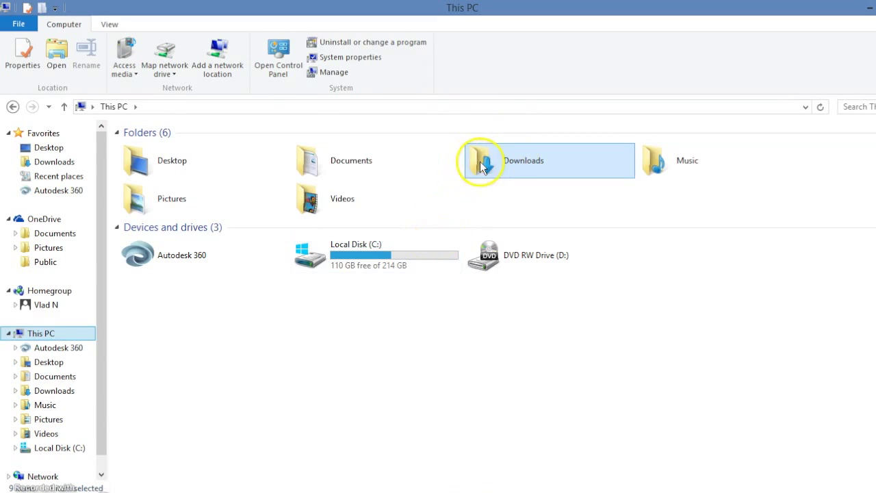
pyautogui.doubleClick(483, 164)
pyautogui.click(202, 147)
pyautogui.rightClick(201, 146)
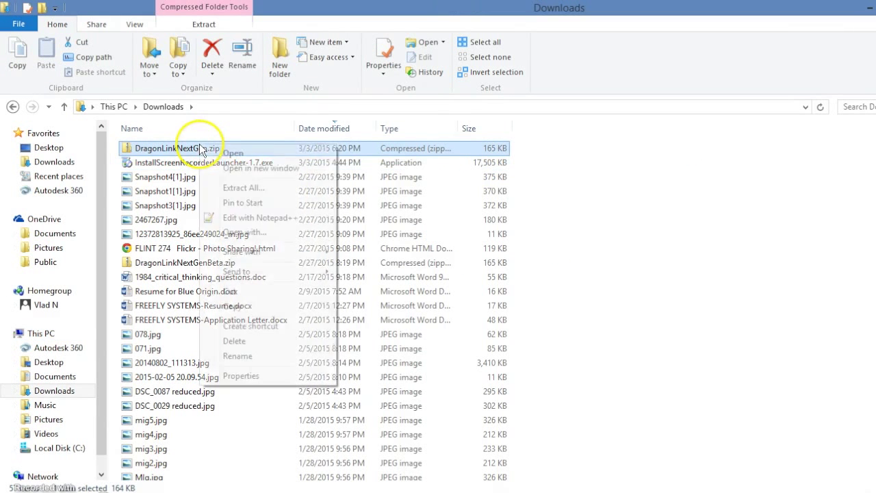
pyautogui.click(243, 187)
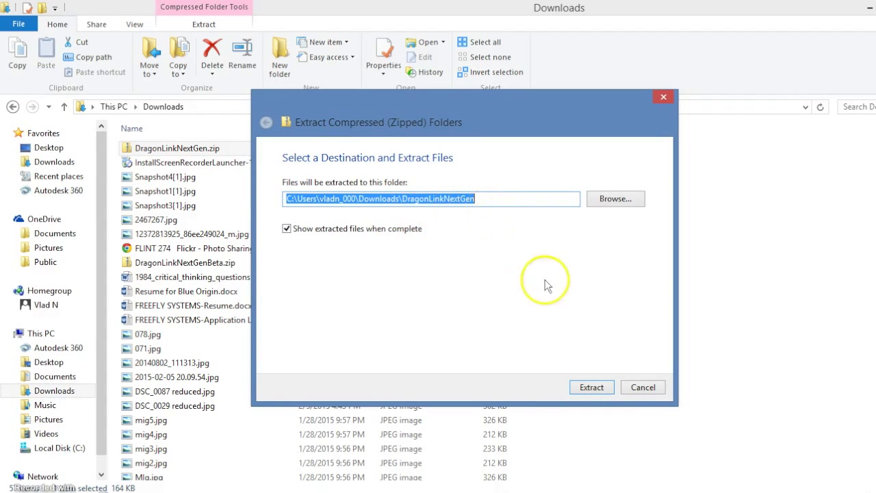
pyautogui.click(593, 388)
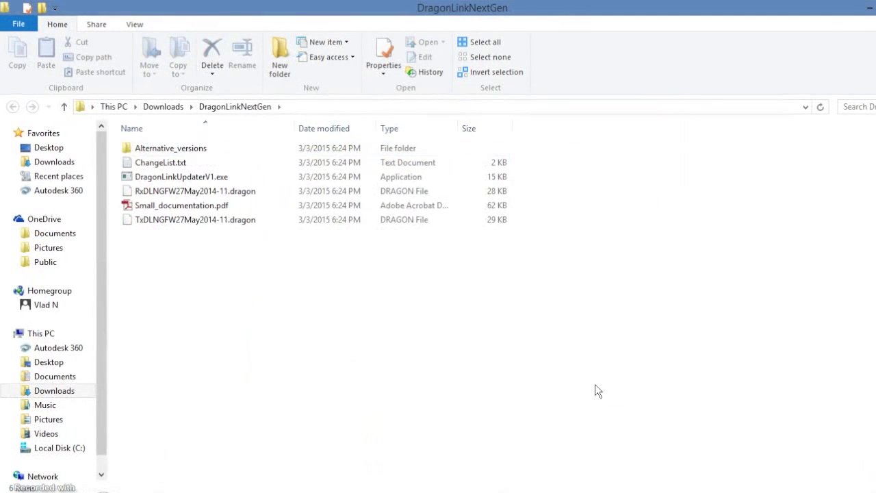
# Step: Launch DragonLinkUpdaterV1.exe from the extracted DragonLinkNextGen folder
pyautogui.click(162, 107)
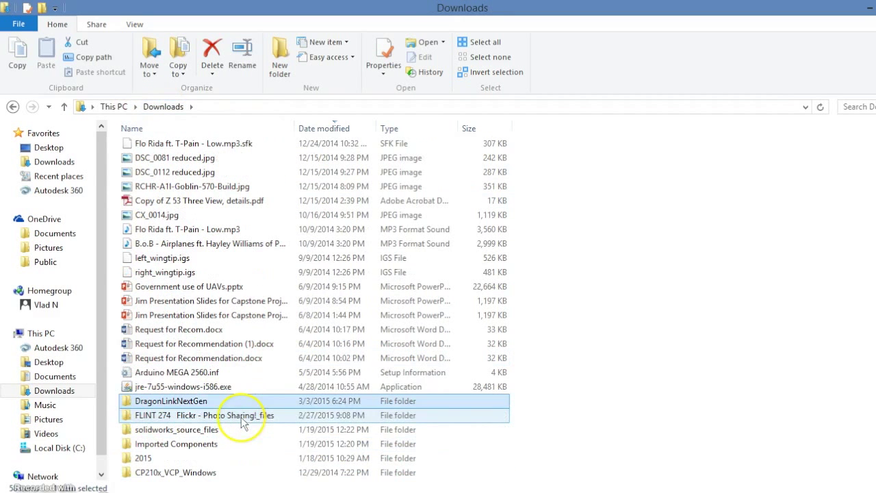
pyautogui.doubleClick(182, 401)
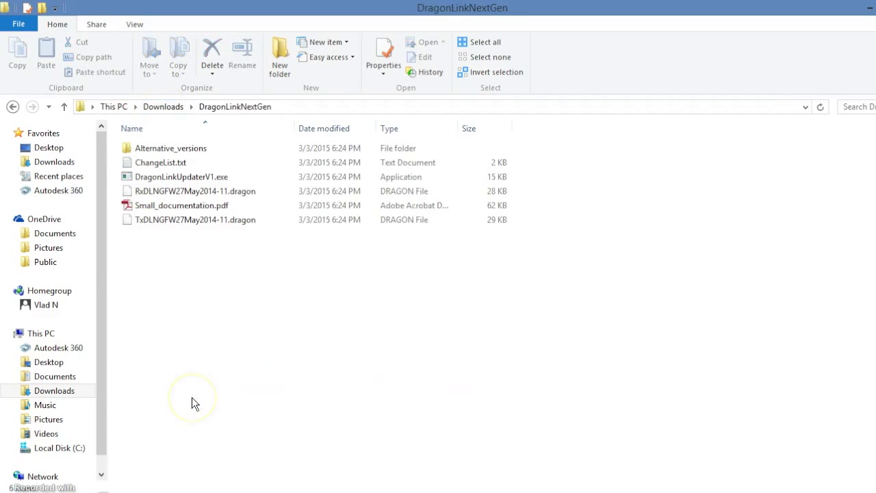
pyautogui.doubleClick(242, 179)
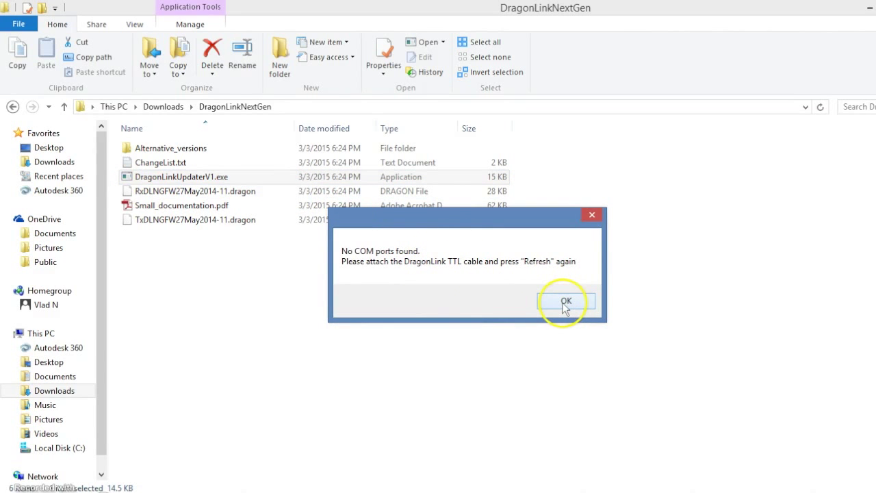
# Step: Acknowledge the 'No COM ports found' warning and close DragonLink Updater V1
pyautogui.click(564, 303)
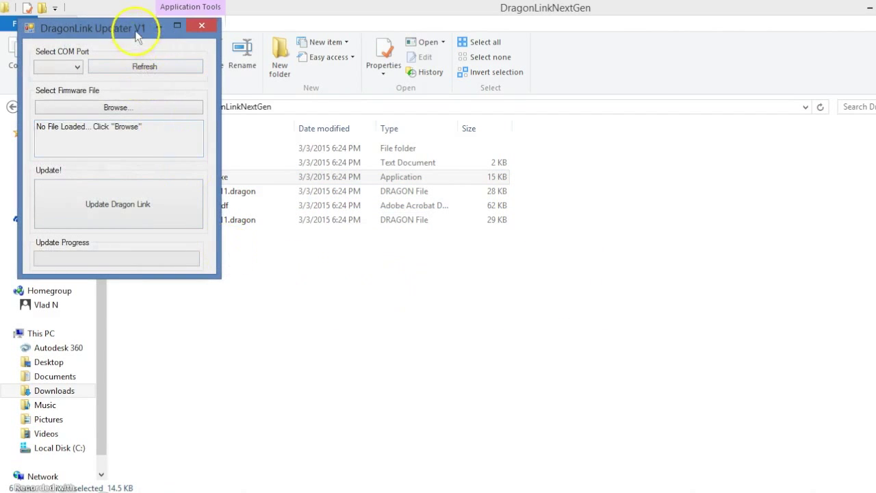
pyautogui.moveTo(136, 36); pyautogui.dragTo(582, 206)
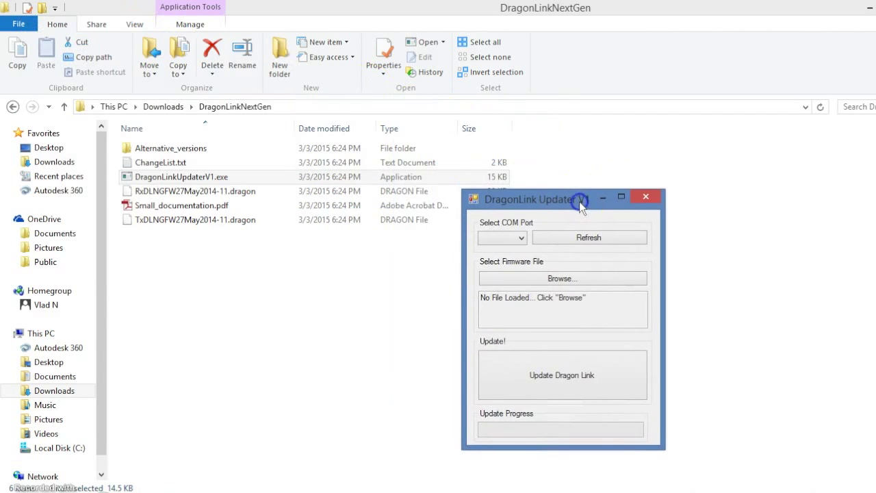
pyautogui.click(644, 198)
pyautogui.click(216, 316)
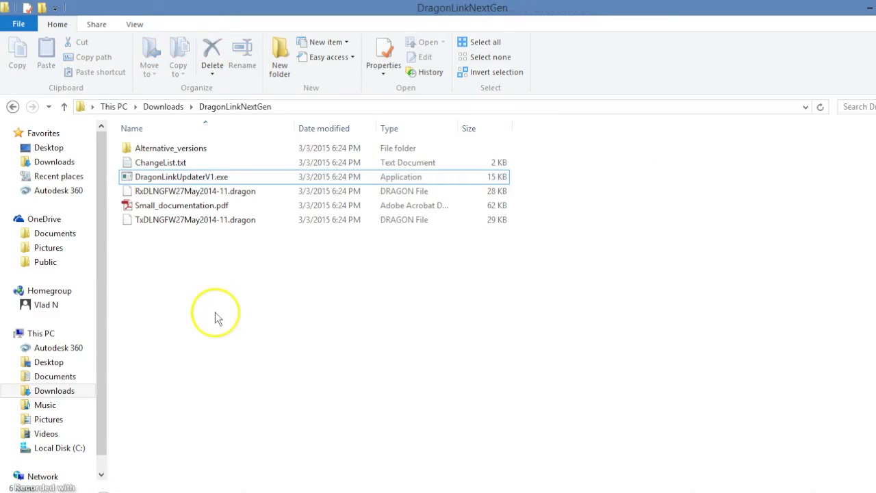
pyautogui.click(191, 220)
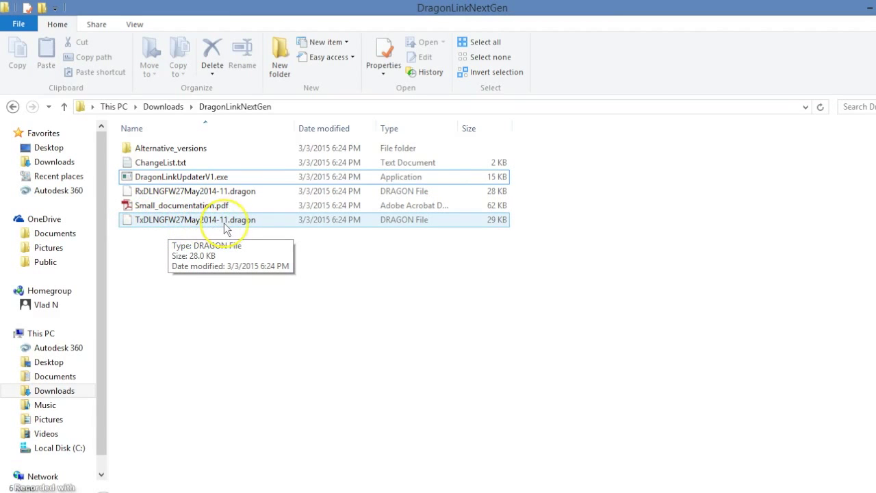
pyautogui.click(191, 228)
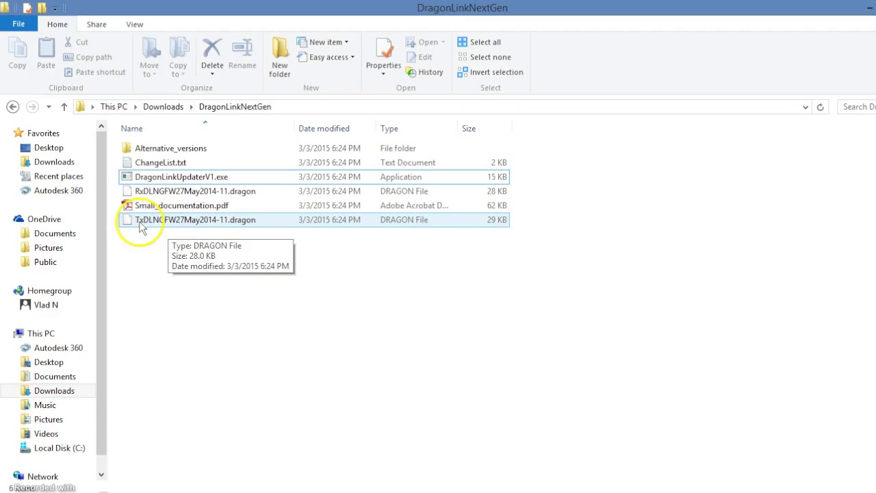
pyautogui.click(139, 193)
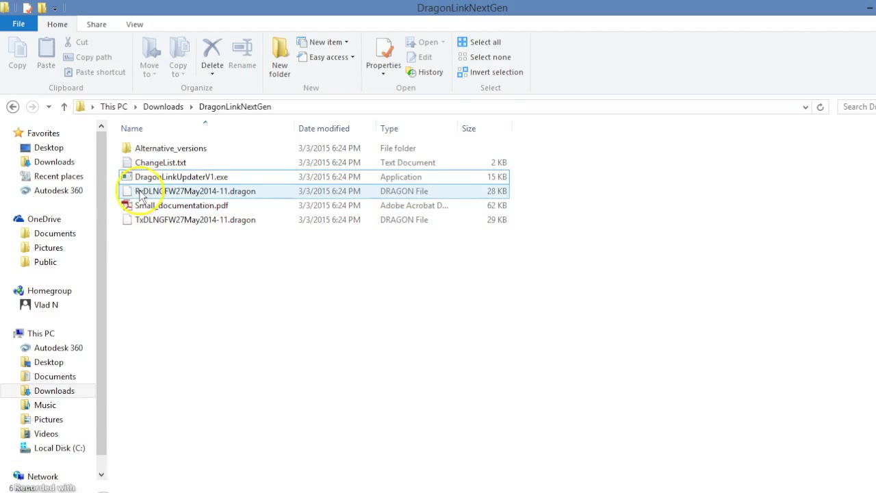
pyautogui.click(152, 152)
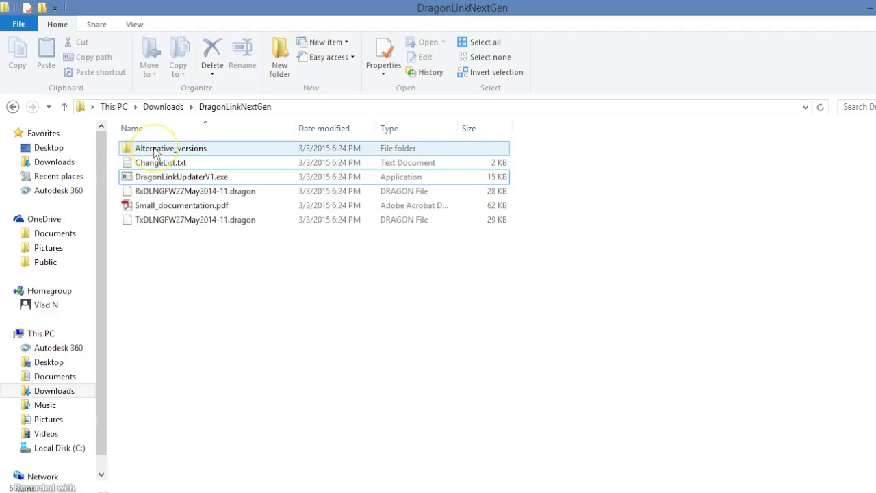
pyautogui.doubleClick(155, 152)
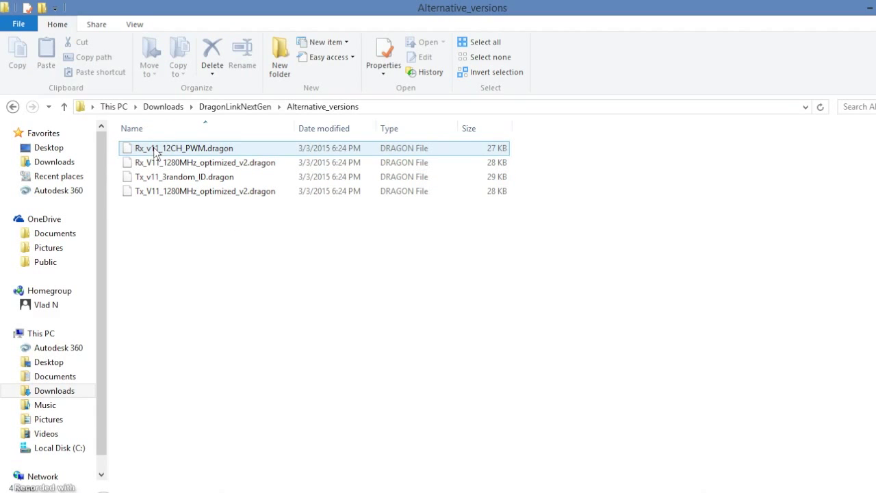
pyautogui.click(174, 209)
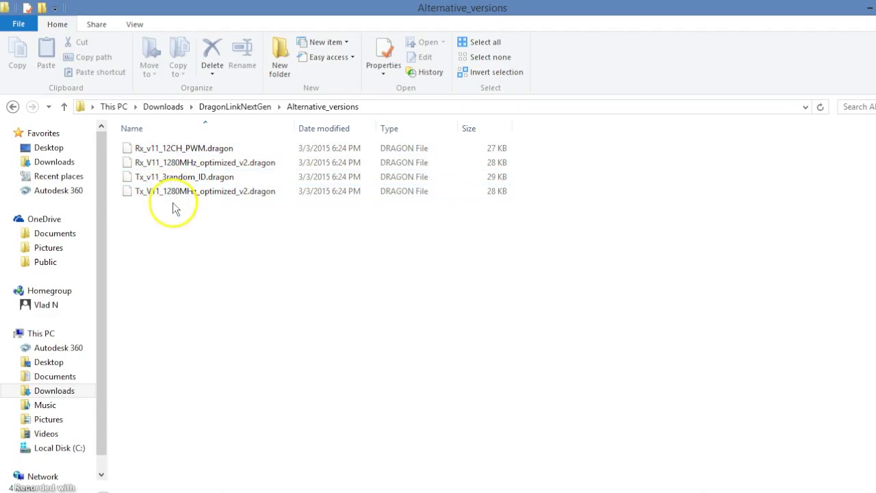
pyautogui.click(157, 194)
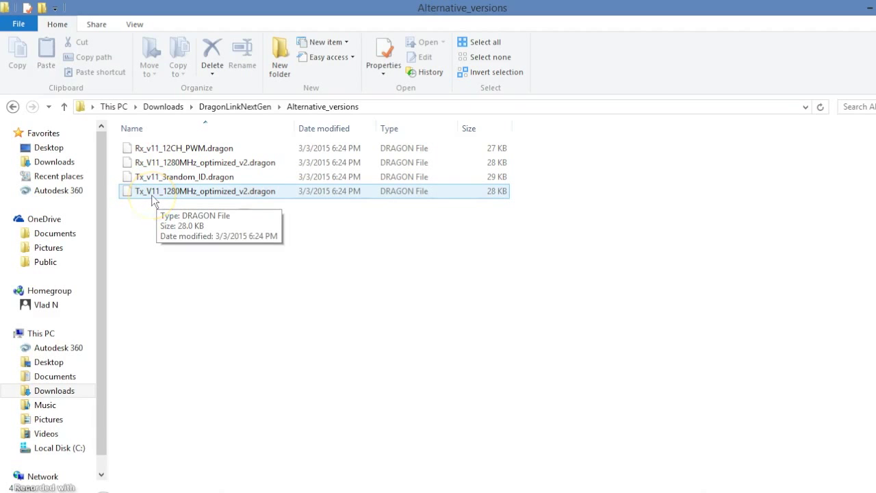
pyautogui.click(165, 195)
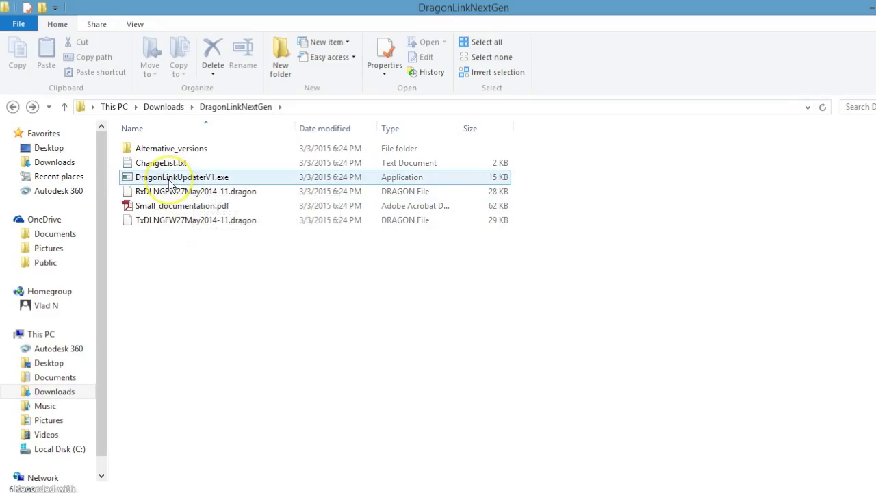
# Step: Relaunch DragonLink Updater V1 and refresh the COM port list so it detects COM3
pyautogui.doubleClick(170, 181)
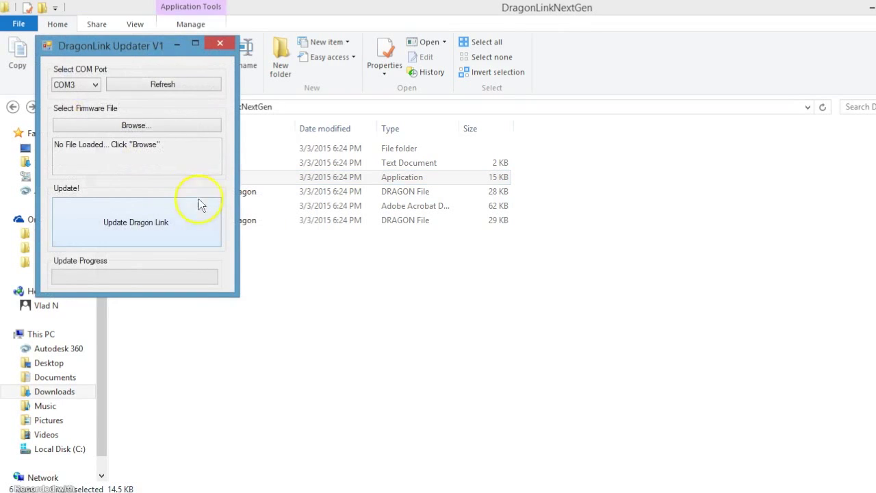
pyautogui.moveTo(150, 46); pyautogui.dragTo(394, 132)
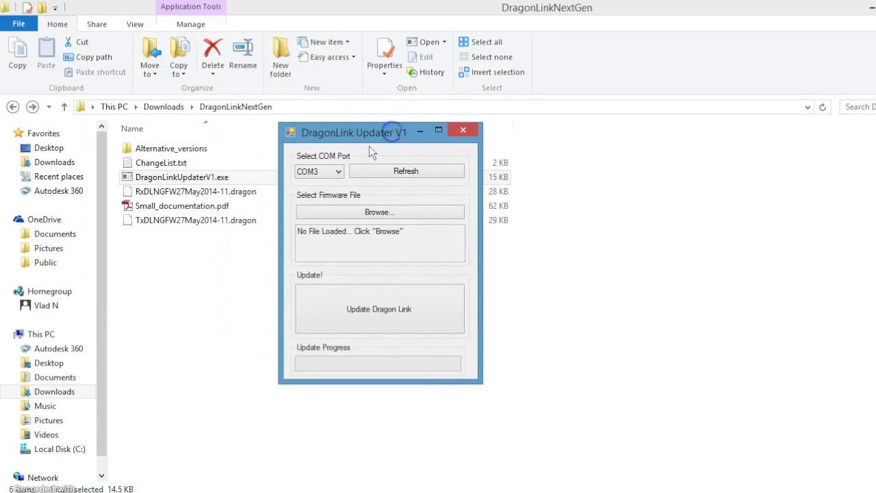
pyautogui.click(340, 171)
pyautogui.click(382, 177)
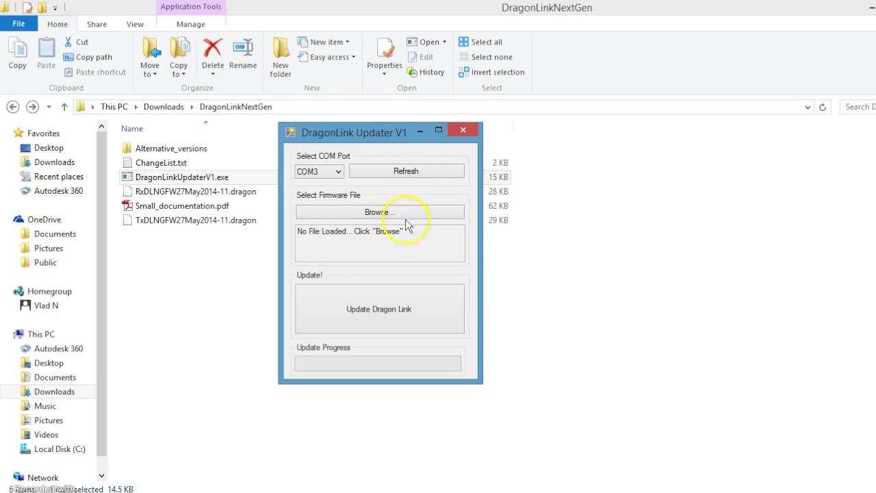
# Step: Load Tx_V11_1280MHz_optimized_v2.dragon from DragonLinkNextGen > Alternative_versions as the firmware file
pyautogui.click(356, 213)
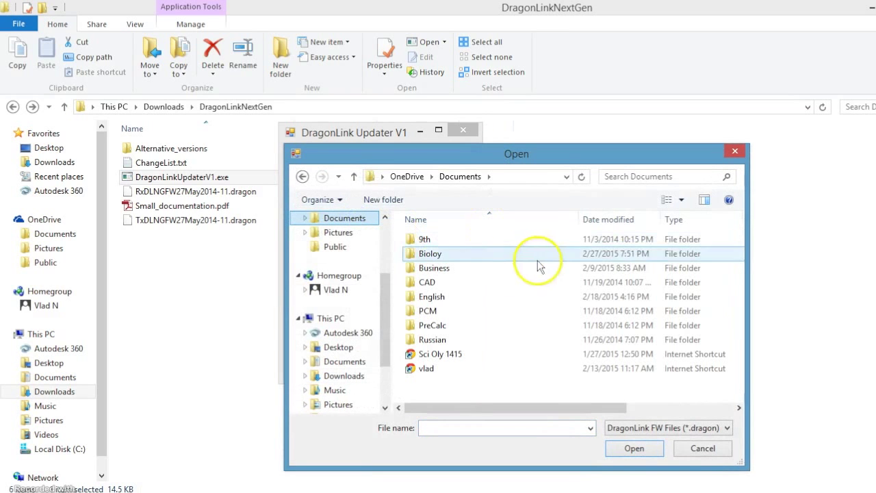
pyautogui.click(338, 362)
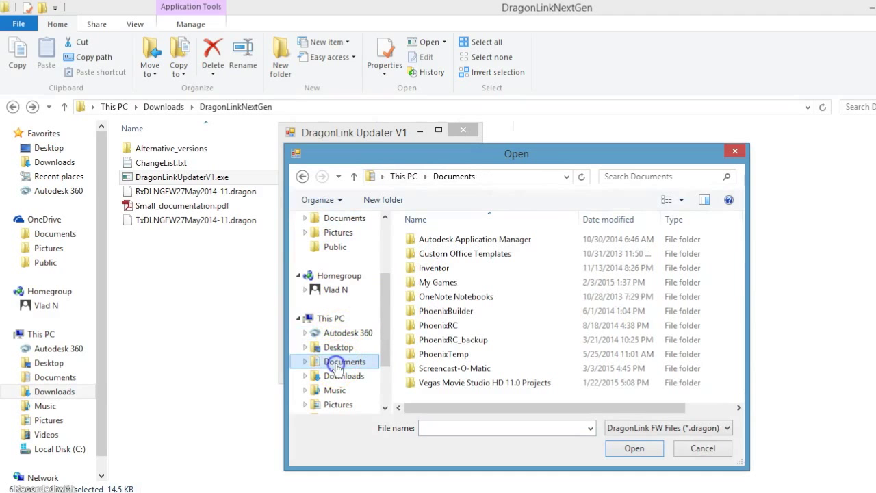
pyautogui.click(339, 347)
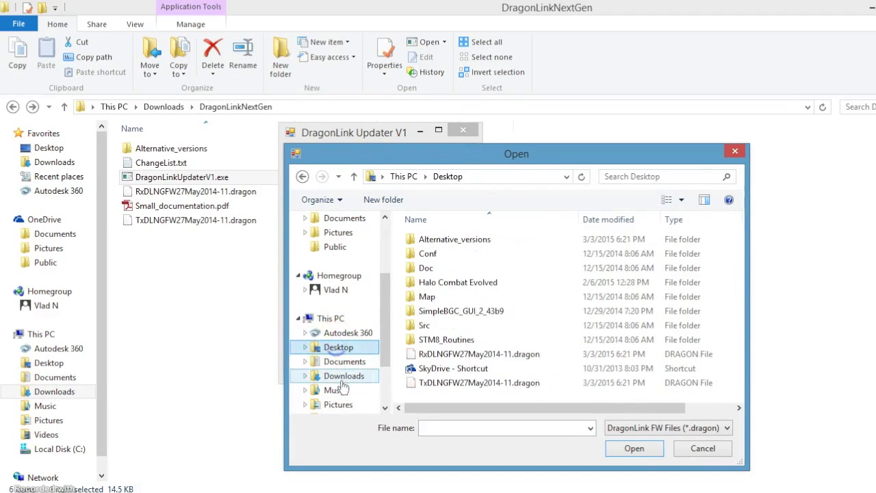
pyautogui.click(339, 376)
pyautogui.click(435, 262)
pyautogui.doubleClick(440, 263)
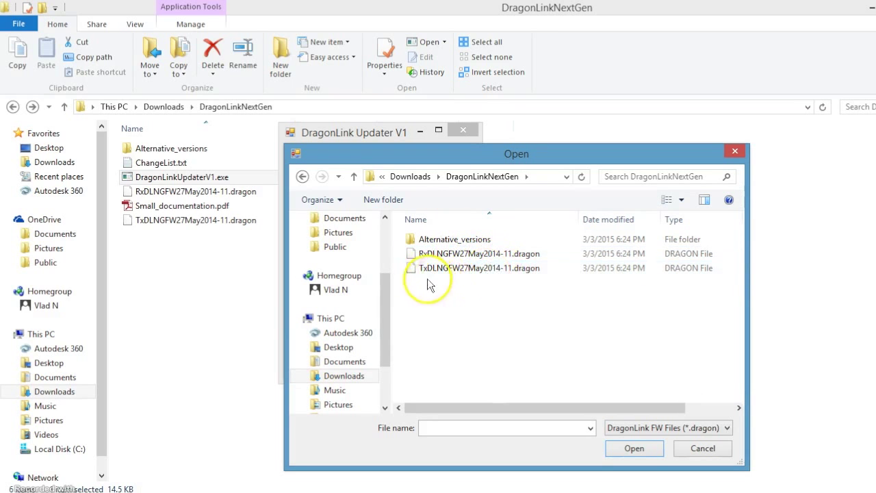
pyautogui.doubleClick(447, 239)
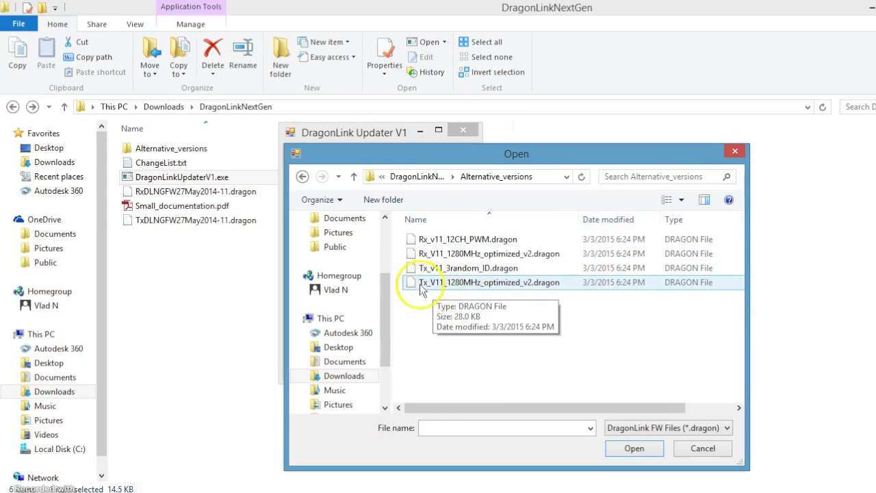
pyautogui.doubleClick(471, 283)
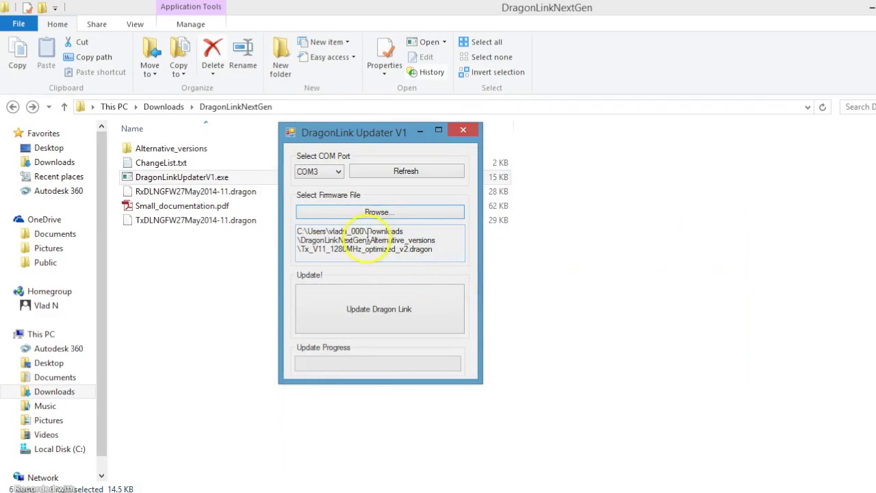
# Step: Flash the transmitter with Tx_V11_1280MHz_optimized_v2 over COM3 and wait for success
pyautogui.click(373, 314)
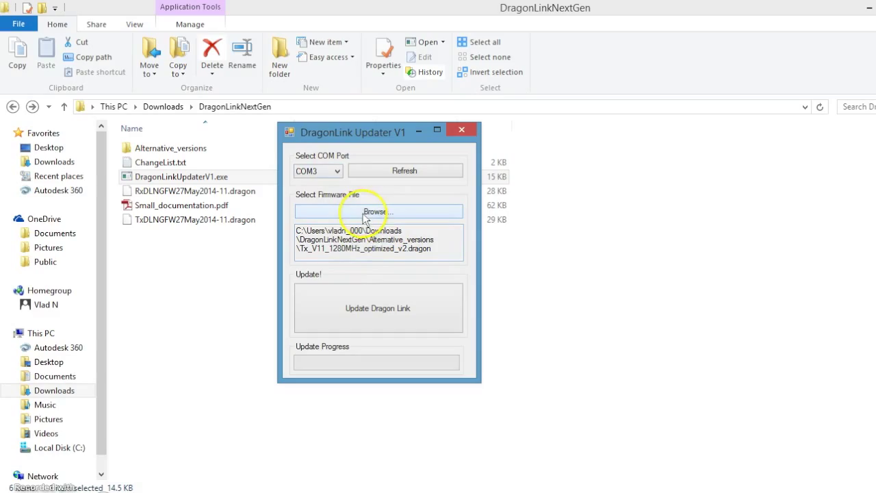
# Step: Load Rx_V11_1280MHz_optimized_v2.dragon from Alternative_versions as the firmware file
pyautogui.click(365, 213)
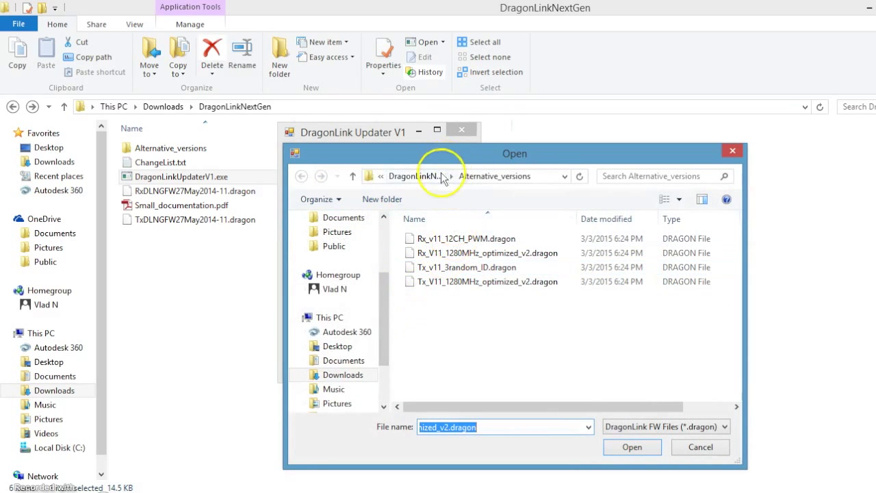
pyautogui.doubleClick(466, 254)
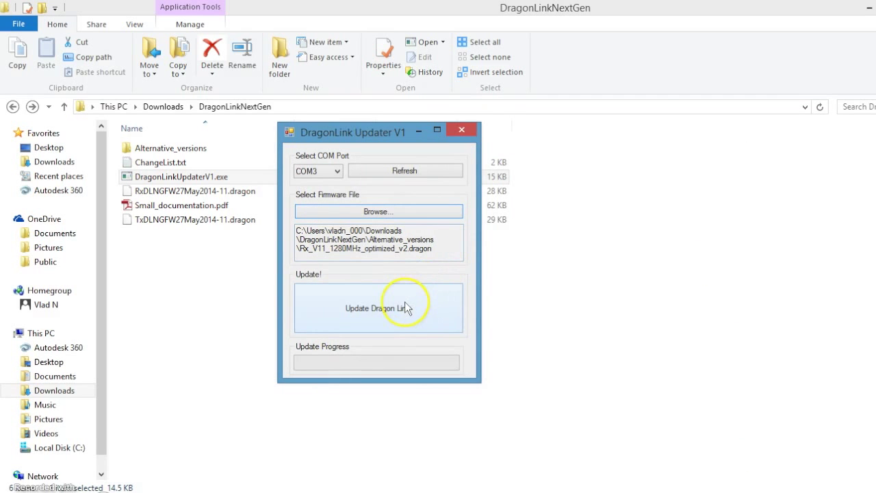
# Step: Start flashing the receiver with Rx_V11_1280MHz_optimized_v2 and watch the progress bar fill
pyautogui.click(405, 308)
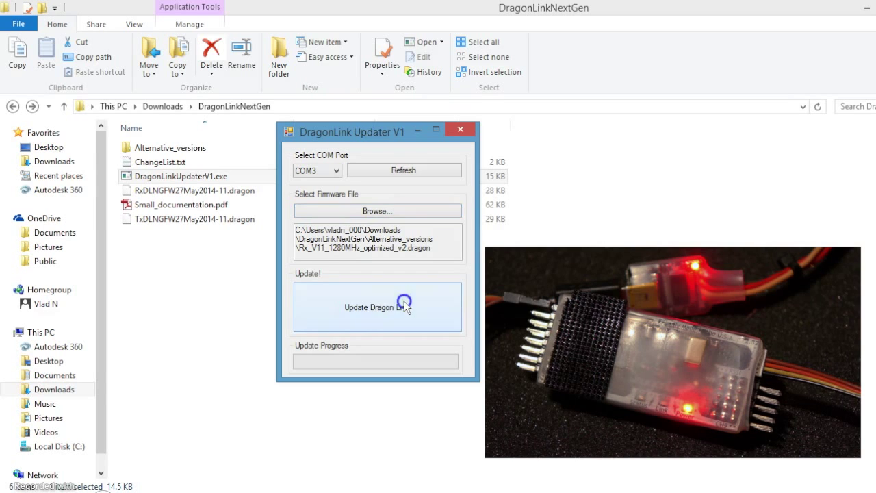